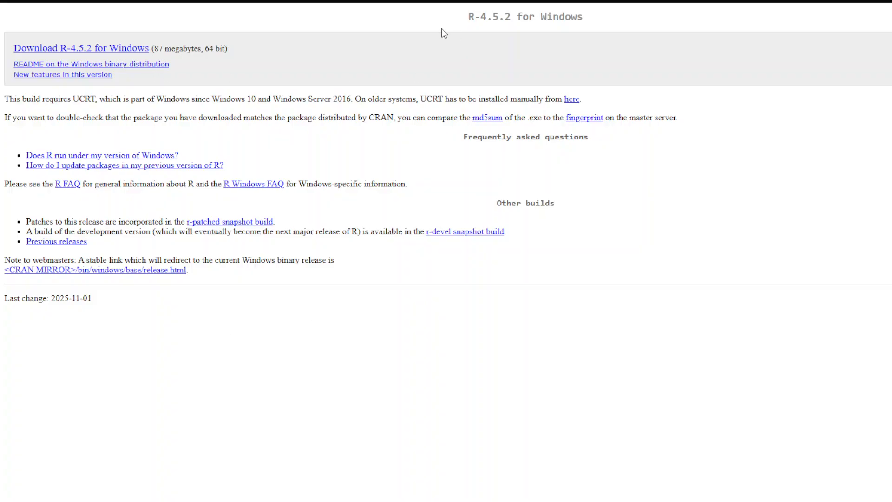
Download the R-4.5.2 for Windows installer and save it as R-4.5.2-win
{"action": "left_click_drag", "start_coordinate": [472, 23], "coordinate": [584, 19]}
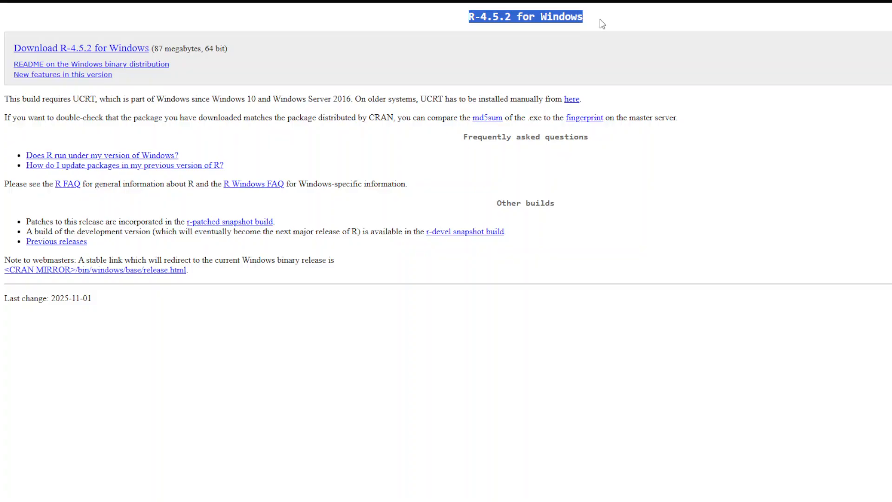
{"action": "left_click", "coordinate": [379, 42]}
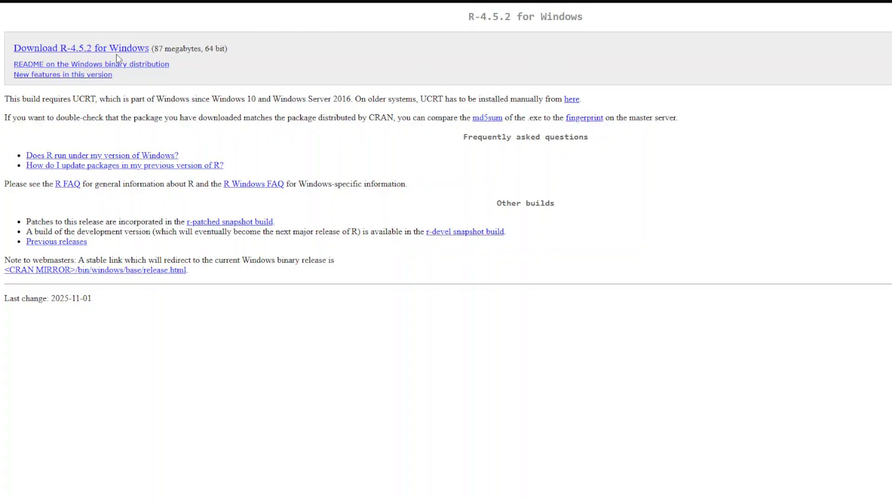
{"action": "left_click_drag", "start_coordinate": [232, 49], "coordinate": [8, 59]}
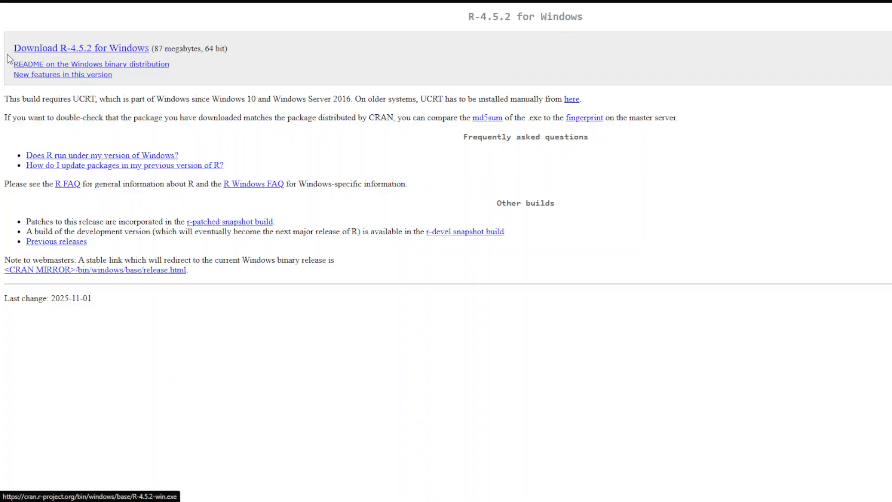
{"action": "left_click", "coordinate": [265, 56]}
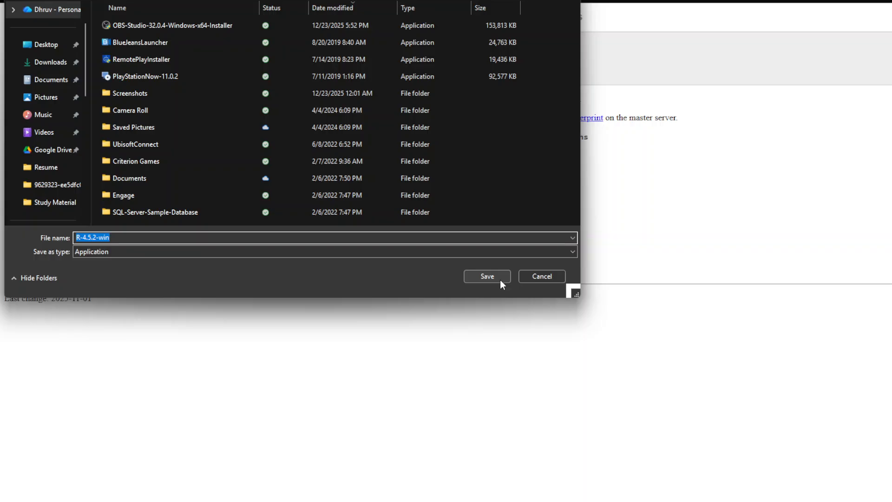
{"action": "left_click", "coordinate": [500, 281]}
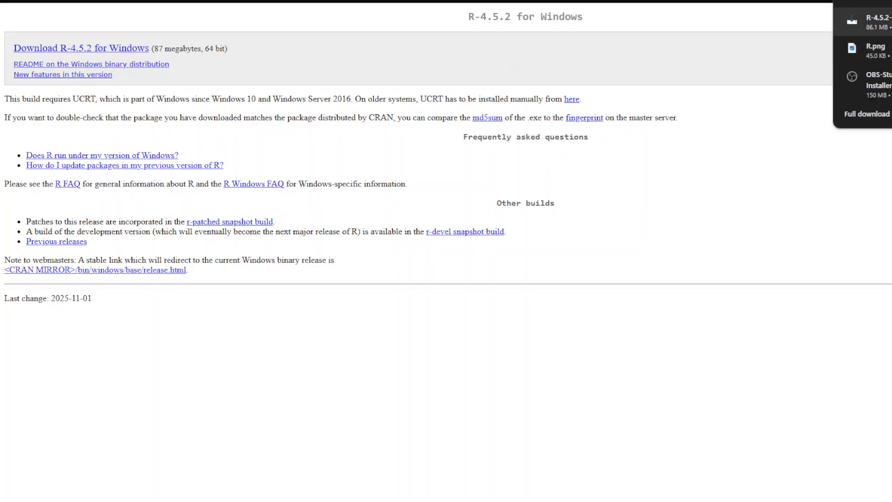
Launch the downloaded R 4.5.2 installer, read through the GNU General Public License and continue past it
{"action": "left_click", "coordinate": [855, 21]}
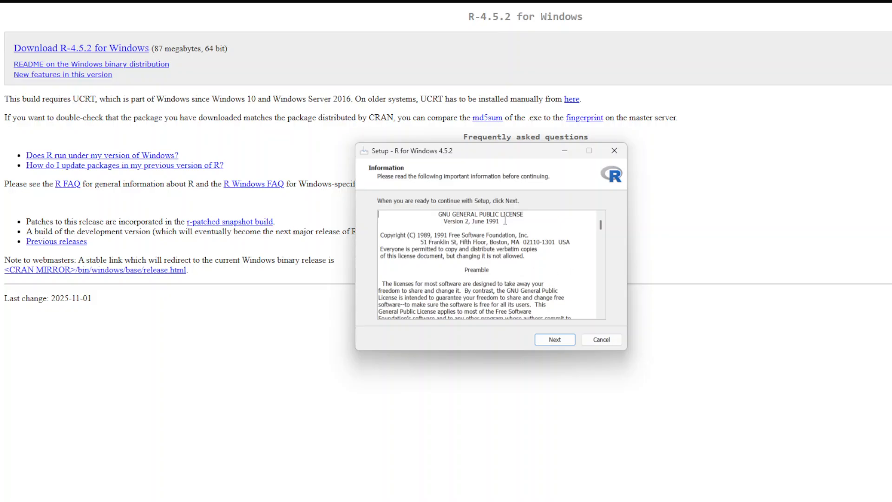
{"action": "scroll", "coordinate": [529, 259], "scroll_direction": "down", "scroll_amount": 15}
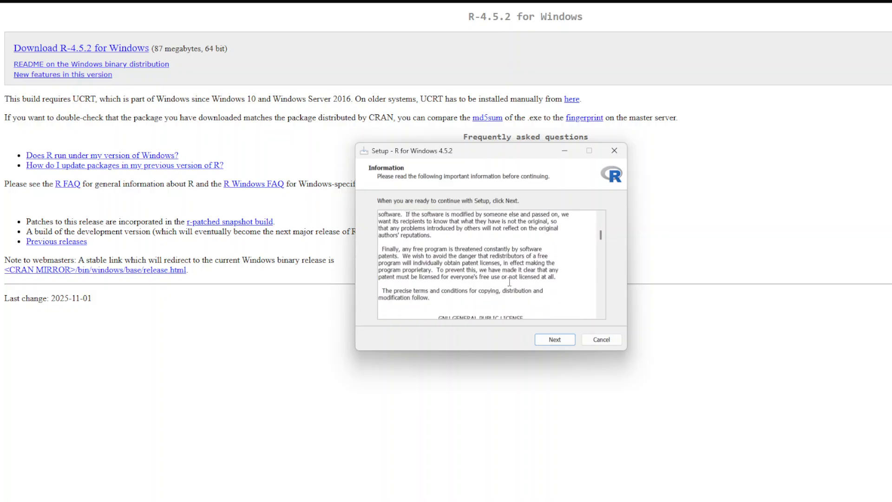
{"action": "scroll", "coordinate": [510, 282], "scroll_direction": "down", "scroll_amount": 6}
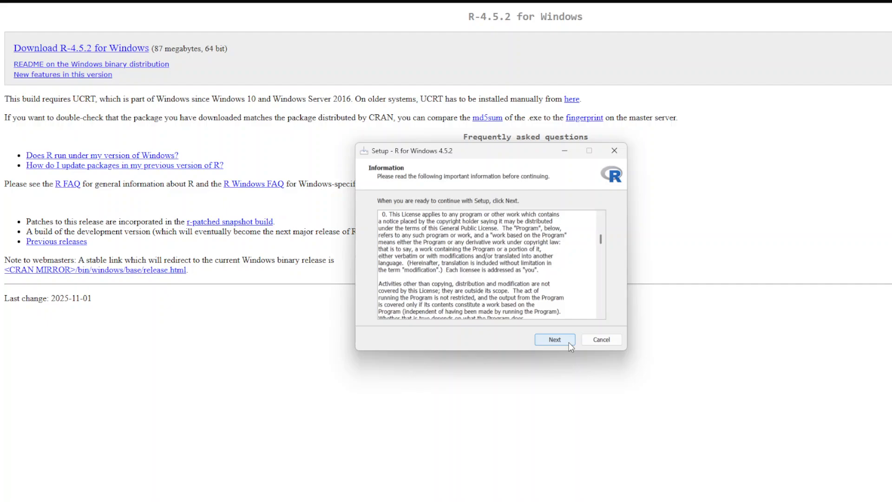
{"action": "left_click", "coordinate": [569, 342]}
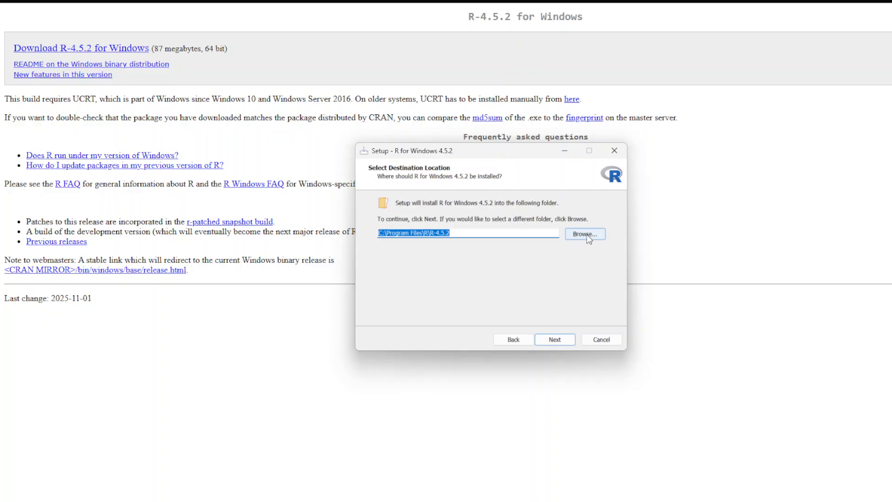
Accept the setup defaults: existing folder C:\Program Files\R\R-4.5.2, all components, default startup options and the preselected additional tasks
{"action": "left_click", "coordinate": [552, 341]}
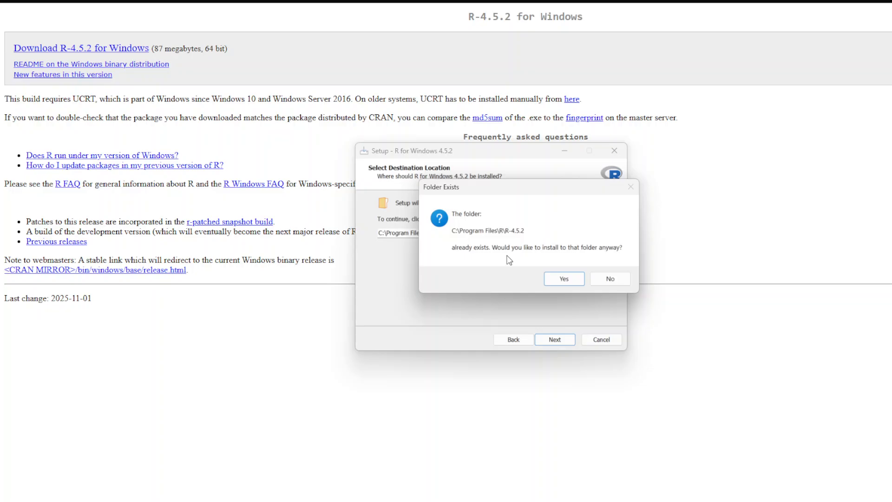
{"action": "left_click", "coordinate": [568, 280]}
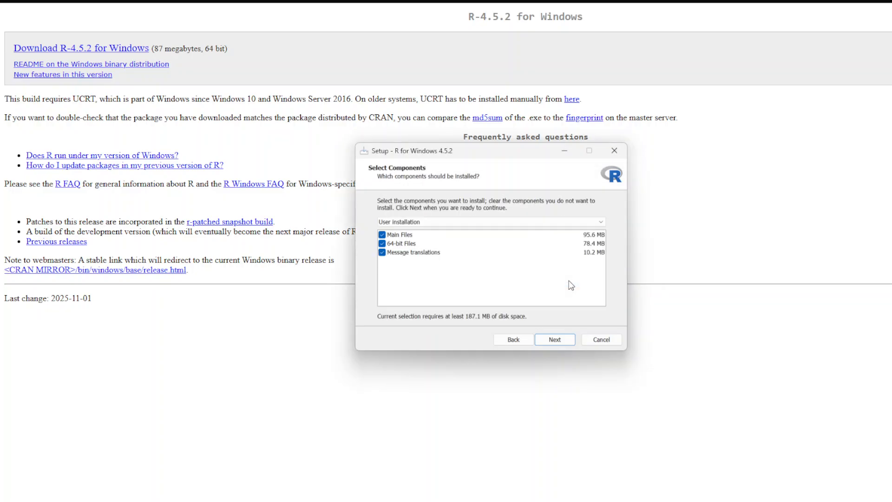
{"action": "left_click", "coordinate": [562, 343]}
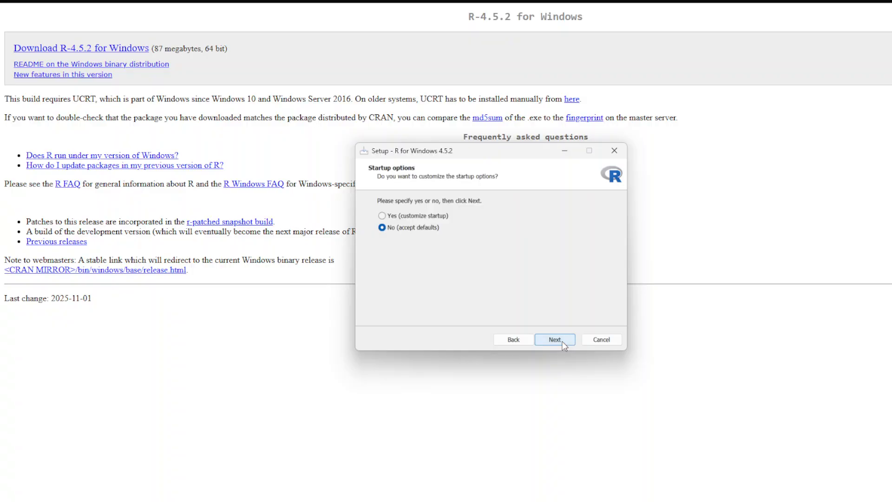
{"action": "left_click", "coordinate": [562, 342]}
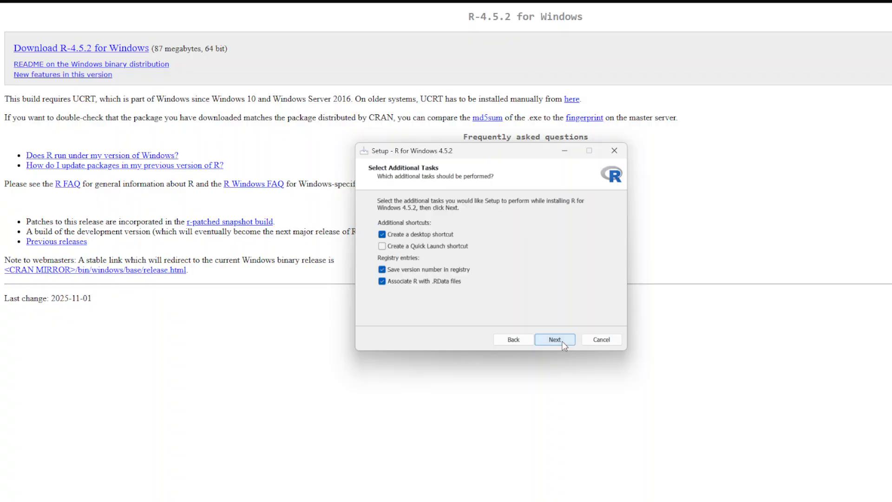
{"action": "left_click", "coordinate": [563, 343]}
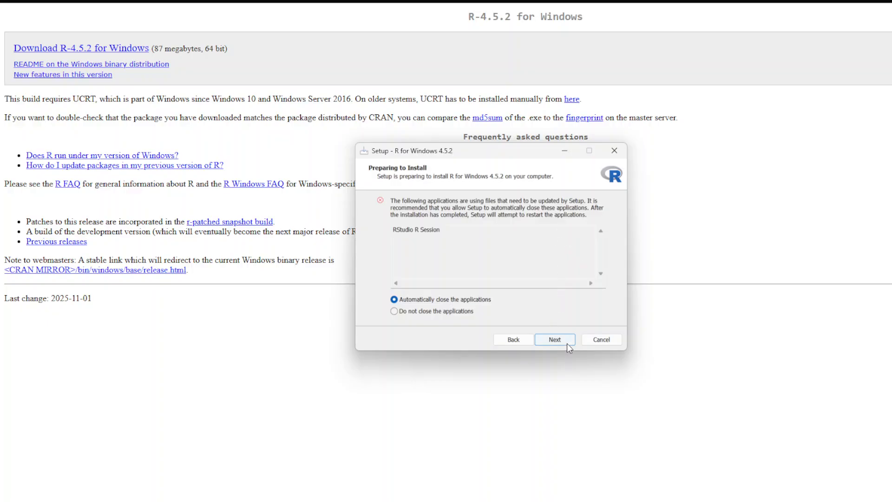
Choose not to close the running RStudio R Session and exit the R setup without installing
{"action": "left_click", "coordinate": [441, 312]}
{"action": "left_click_drag", "start_coordinate": [445, 230], "coordinate": [396, 230]}
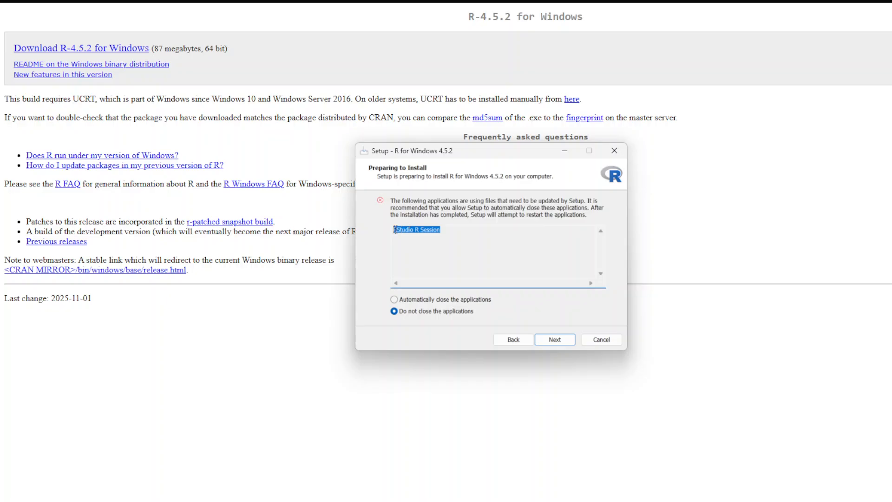
{"action": "left_click", "coordinate": [472, 235]}
{"action": "left_click_drag", "start_coordinate": [472, 234], "coordinate": [375, 227]}
{"action": "left_click", "coordinate": [524, 238]}
{"action": "left_click", "coordinate": [609, 343]}
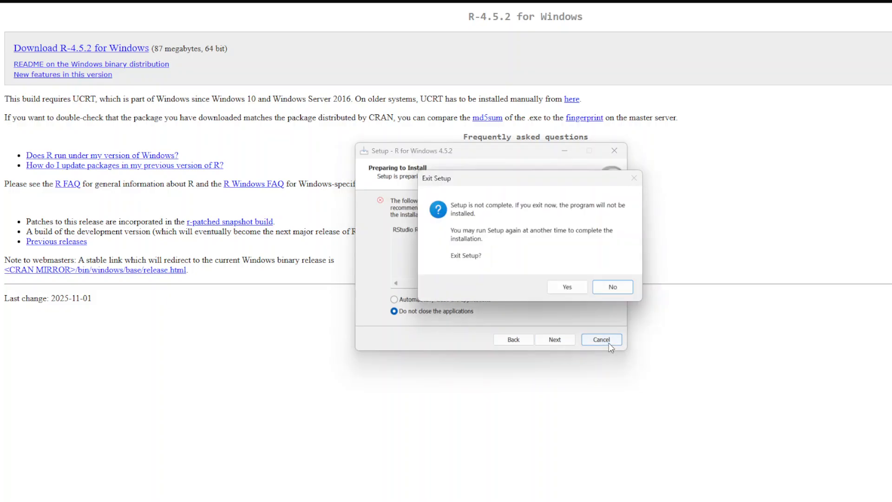
{"action": "left_click", "coordinate": [569, 293]}
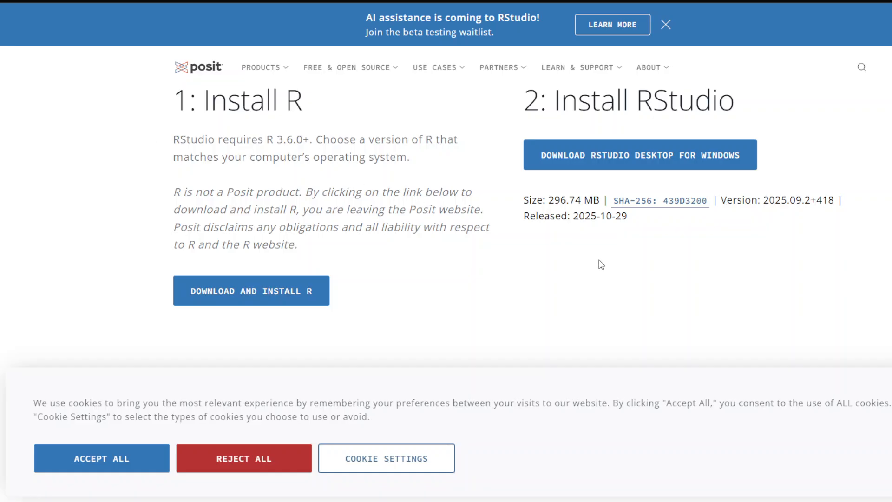
Review the introduction on Posit's RStudio Desktop download page and accept all cookies
{"action": "scroll", "coordinate": [598, 266], "scroll_direction": "up", "scroll_amount": 8}
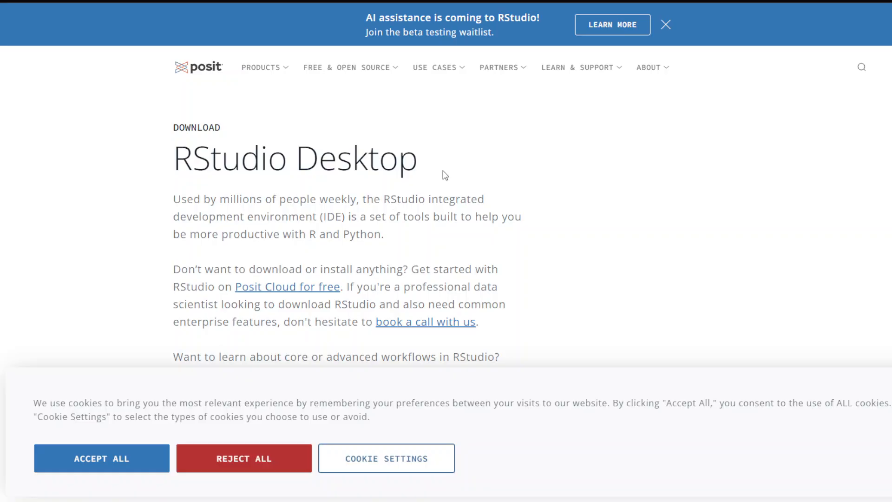
{"action": "left_click_drag", "start_coordinate": [445, 175], "coordinate": [170, 158]}
{"action": "left_click", "coordinate": [146, 223]}
{"action": "scroll", "coordinate": [146, 224], "scroll_direction": "down", "scroll_amount": 3}
{"action": "scroll", "coordinate": [148, 228], "scroll_direction": "up", "scroll_amount": 3}
{"action": "scroll", "coordinate": [148, 230], "scroll_direction": "down", "scroll_amount": 5}
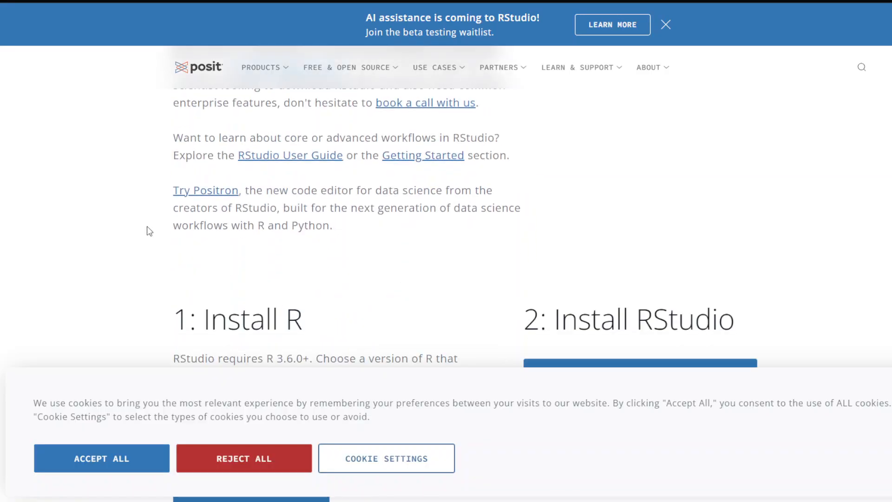
{"action": "left_click", "coordinate": [161, 449]}
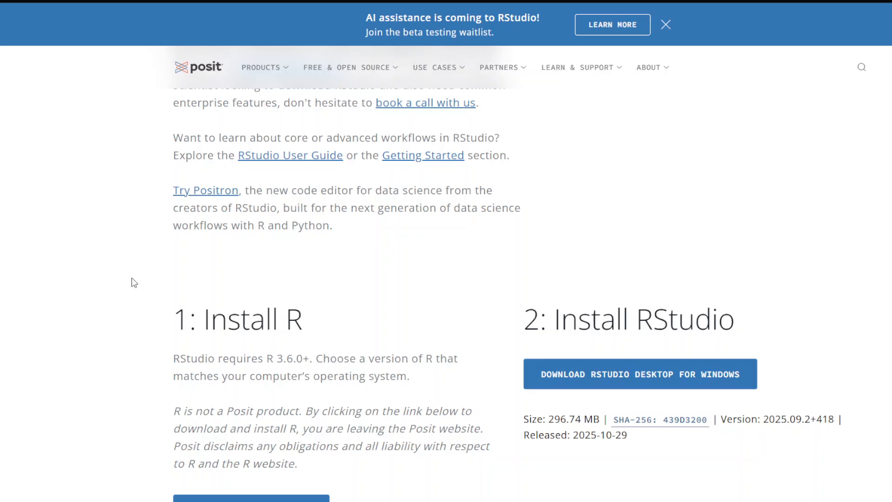
Download RStudio Desktop for Windows as RStudio-2025.09.2-418 and dismiss the setup warning about RStudio being open
{"action": "scroll", "coordinate": [134, 283], "scroll_direction": "down", "scroll_amount": 3}
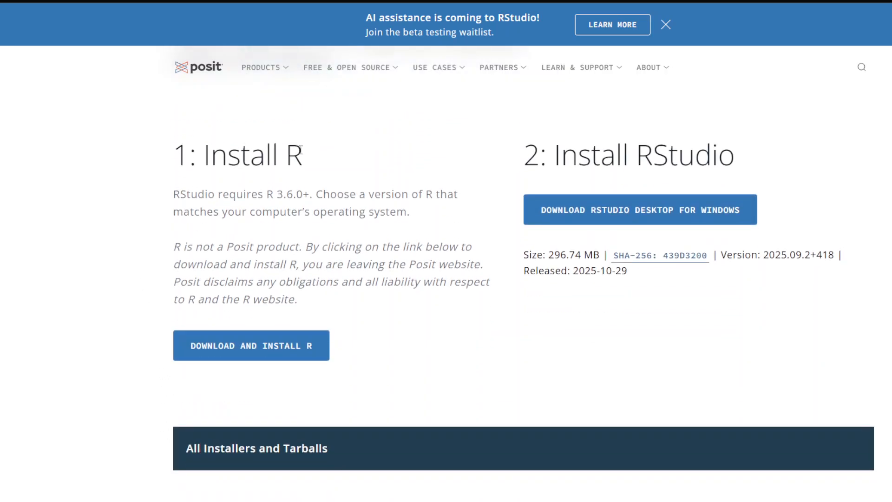
{"action": "left_click_drag", "start_coordinate": [306, 155], "coordinate": [189, 157]}
{"action": "left_click", "coordinate": [355, 215]}
{"action": "left_click", "coordinate": [698, 206]}
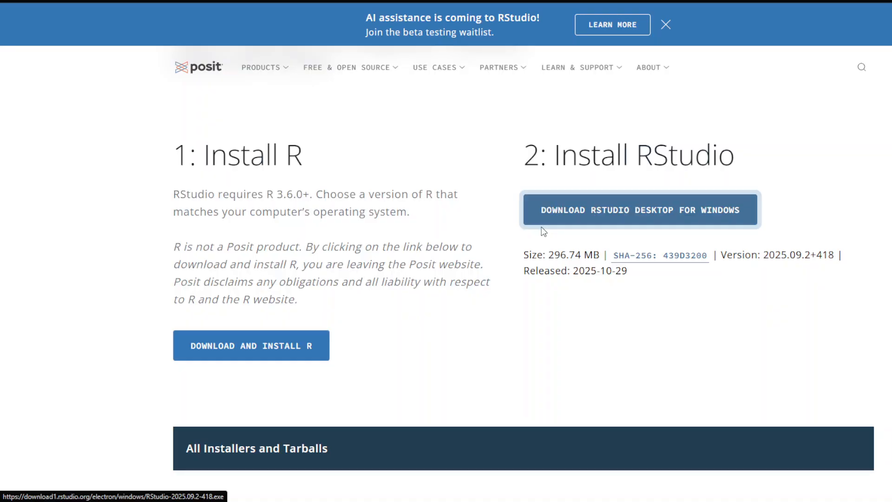
{"action": "left_click", "coordinate": [650, 207]}
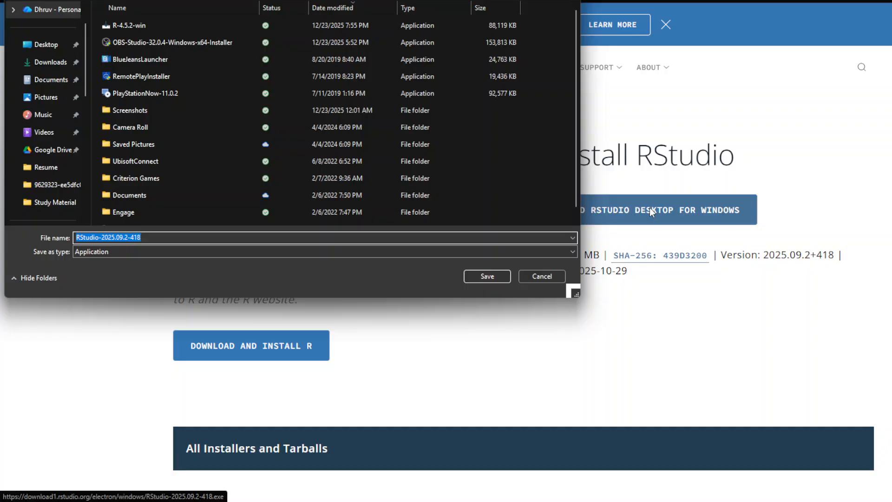
{"action": "left_click", "coordinate": [496, 276]}
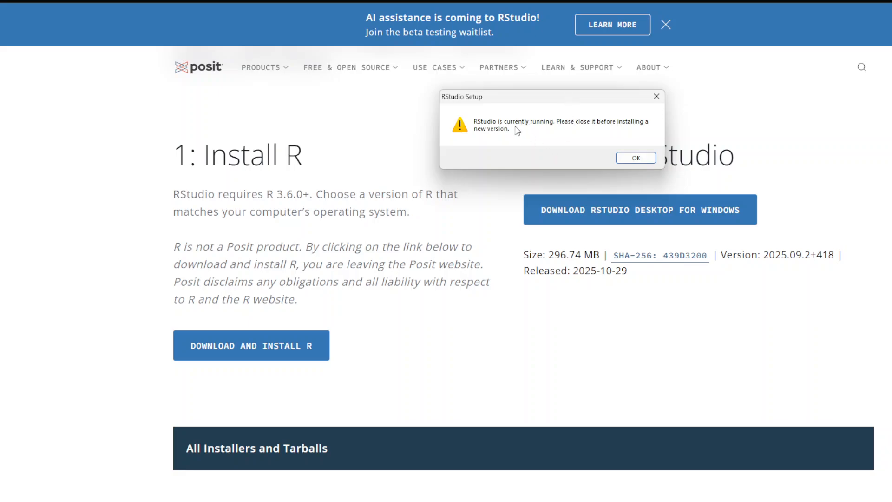
{"action": "left_click", "coordinate": [637, 159]}
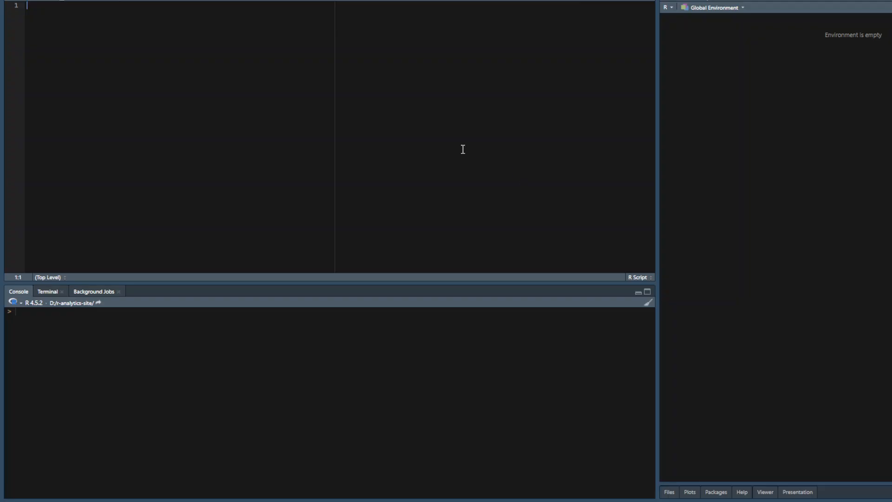
{"action": "type", "text": "hello "}
{"action": "type", "text": " = 1"}
{"action": "key", "text": "ctrl+a"}
{"action": "key", "text": "BackSpace"}
{"action": "type", "text": "Hello"}
{"action": "key", "text": "BackSpace"}
{"action": "key", "text": "BackSpace"}
{"action": "key", "text": "BackSpace"}
{"action": "key", "text": "BackSpace"}
{"action": "key", "text": "BackSpace"}
Write x = "hello world" on line 1 of the script and run that line
{"action": "type", "text": "x ="}
{"action": "type", "text": " hello worl"}
{"action": "key", "text": "BackSpace"}
{"action": "key", "text": "BackSpace"}
{"action": "type", "text": "r"}
{"action": "key", "text": "BackSpace"}
{"action": "type", "text": "rld"}
{"action": "key", "text": "BackSpace"}
{"action": "key", "text": "BackSpace"}
{"action": "key", "text": "BackSpace"}
{"action": "type", "text": "rld\""}
{"action": "key", "text": "BackSpace"}
{"action": "key", "text": "ctrl+Left"}
{"action": "type", "text": "\""}
{"action": "key", "text": "ctrl+Right"}
{"action": "type", "text": "\""}
{"action": "key", "text": "Return"}
{"action": "key", "text": "Up"}
{"action": "key", "text": "ctrl+Return"}
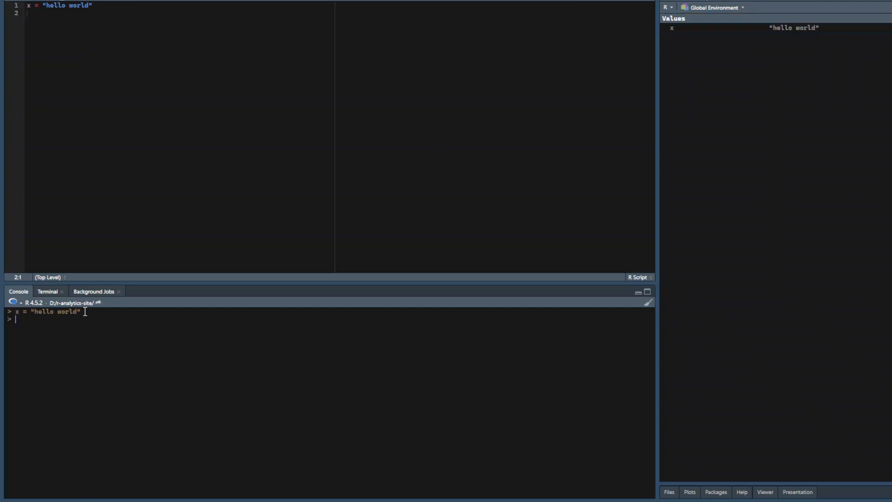
Examine the executed assignment in the console, maximizing the console pane and restoring it
{"action": "left_click_drag", "start_coordinate": [83, 312], "coordinate": [1, 318]}
{"action": "left_click_drag", "start_coordinate": [79, 313], "coordinate": [24, 315]}
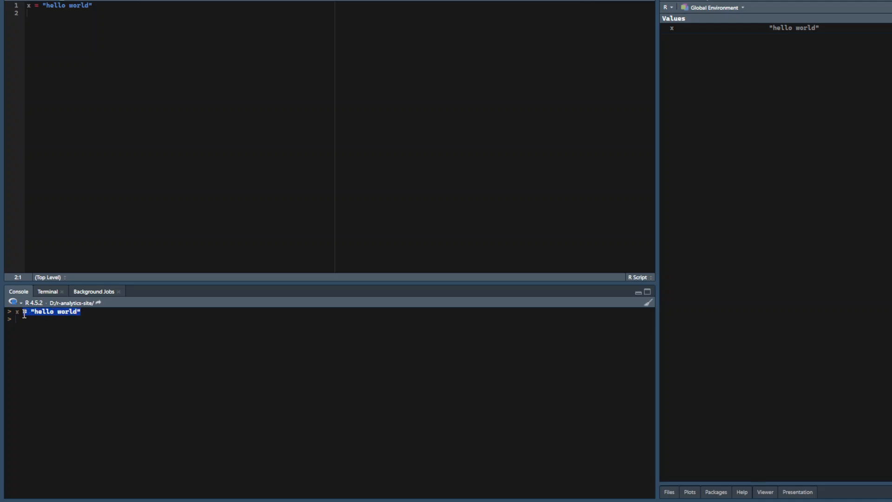
{"action": "left_click", "coordinate": [88, 320]}
{"action": "left_click", "coordinate": [647, 292]}
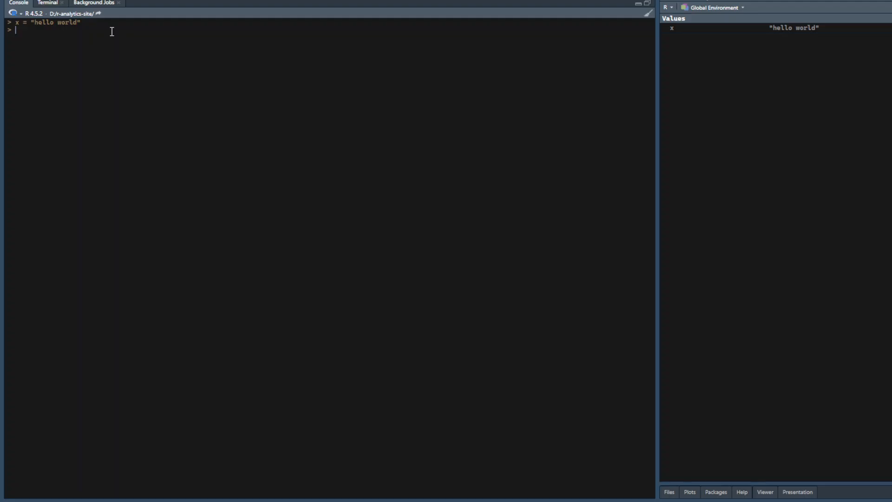
{"action": "left_click_drag", "start_coordinate": [81, 22], "coordinate": [16, 22]}
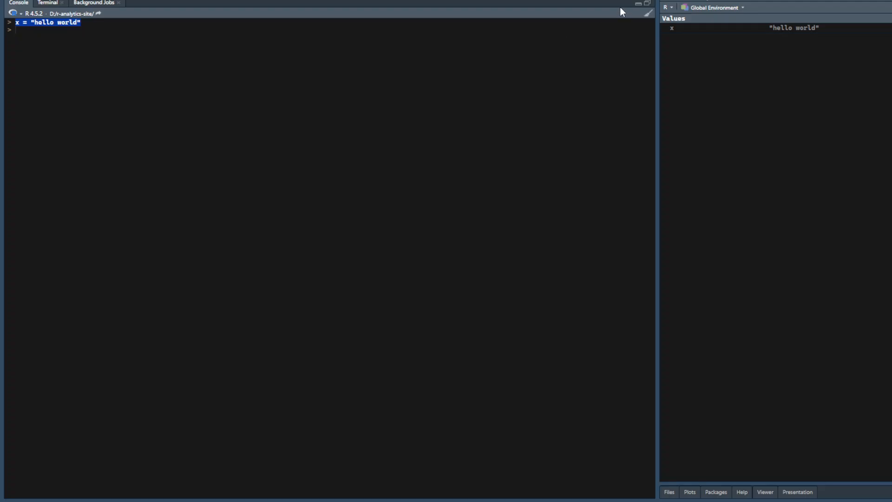
{"action": "left_click", "coordinate": [648, 4]}
Add x on line 2 of the script and run it to print the variable's value
{"action": "left_click", "coordinate": [156, 146]}
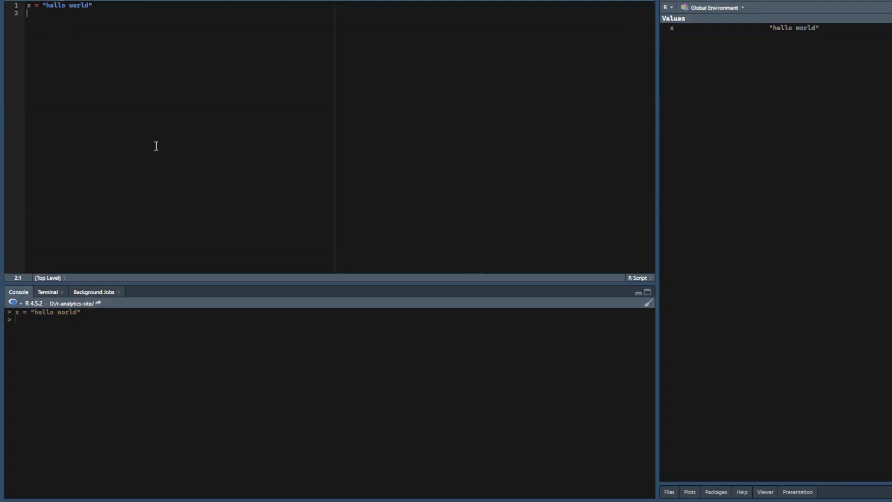
{"action": "type", "text": "x"}
{"action": "key", "text": "ctrl+Return"}
Examine the printed value of x in the console, the script lines and the variable's entry in the Global Environment
{"action": "left_click_drag", "start_coordinate": [21, 320], "coordinate": [9, 325]}
{"action": "left_click", "coordinate": [19, 327]}
{"action": "left_click", "coordinate": [84, 328]}
{"action": "left_click_drag", "start_coordinate": [181, 326], "coordinate": [25, 332]}
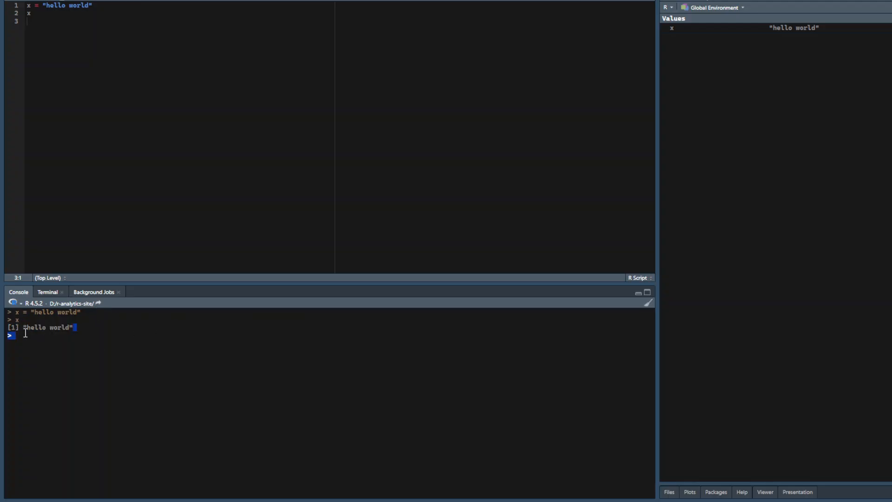
{"action": "left_click", "coordinate": [25, 325]}
{"action": "left_click_drag", "start_coordinate": [27, 30], "coordinate": [21, 3]}
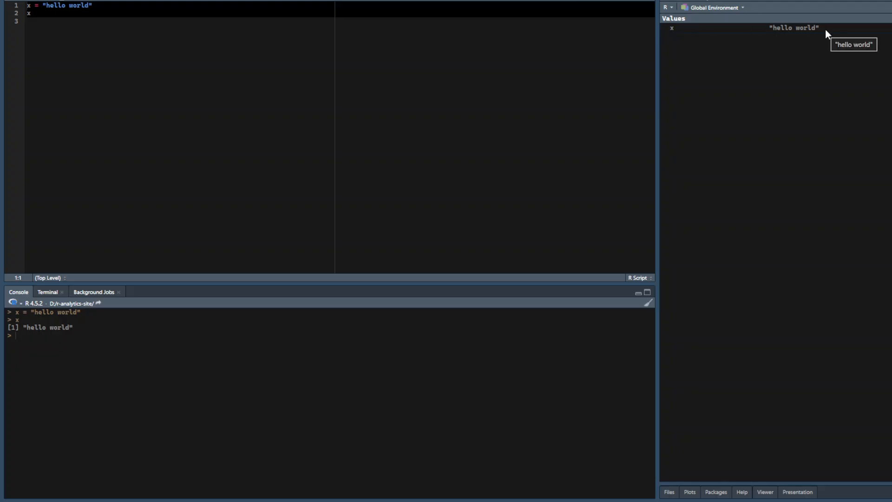
{"action": "left_click", "coordinate": [378, 131]}
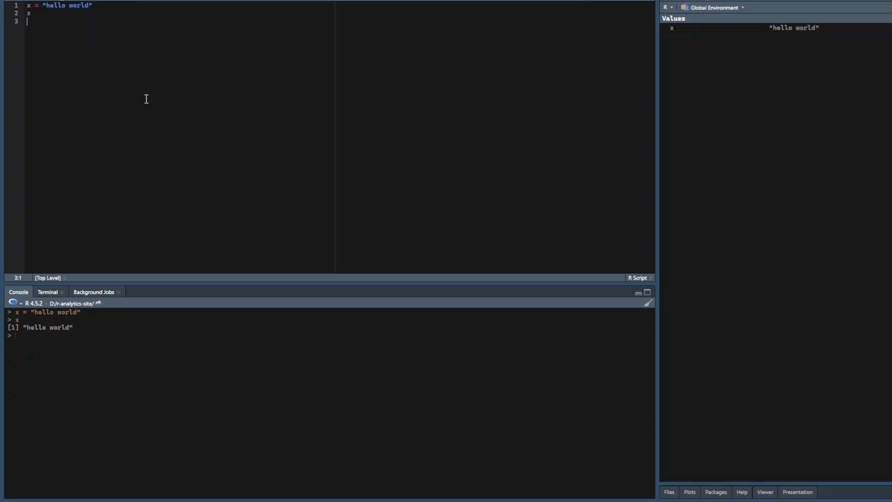
{"action": "left_click", "coordinate": [41, 7]}
{"action": "left_click", "coordinate": [37, 22]}
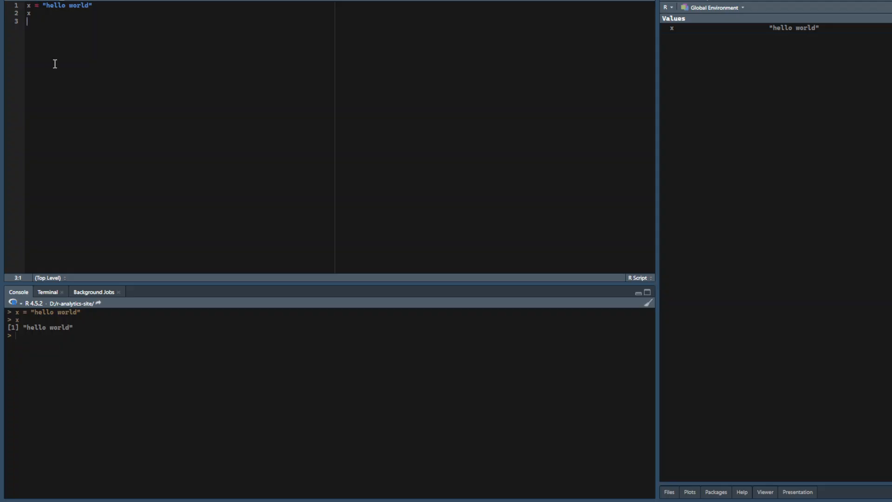